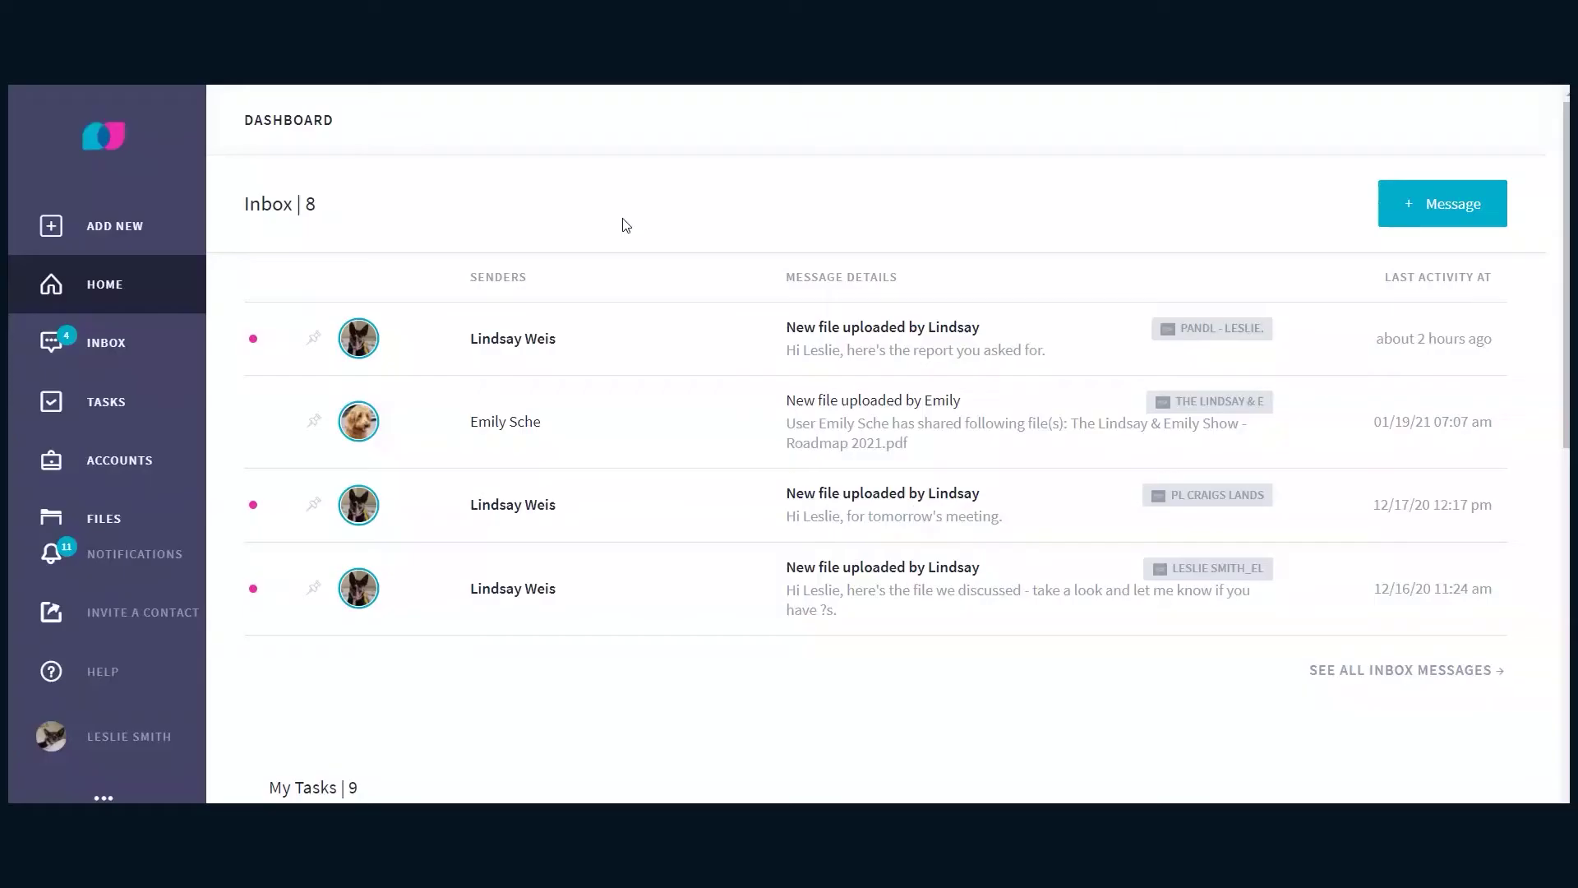
click(90, 234)
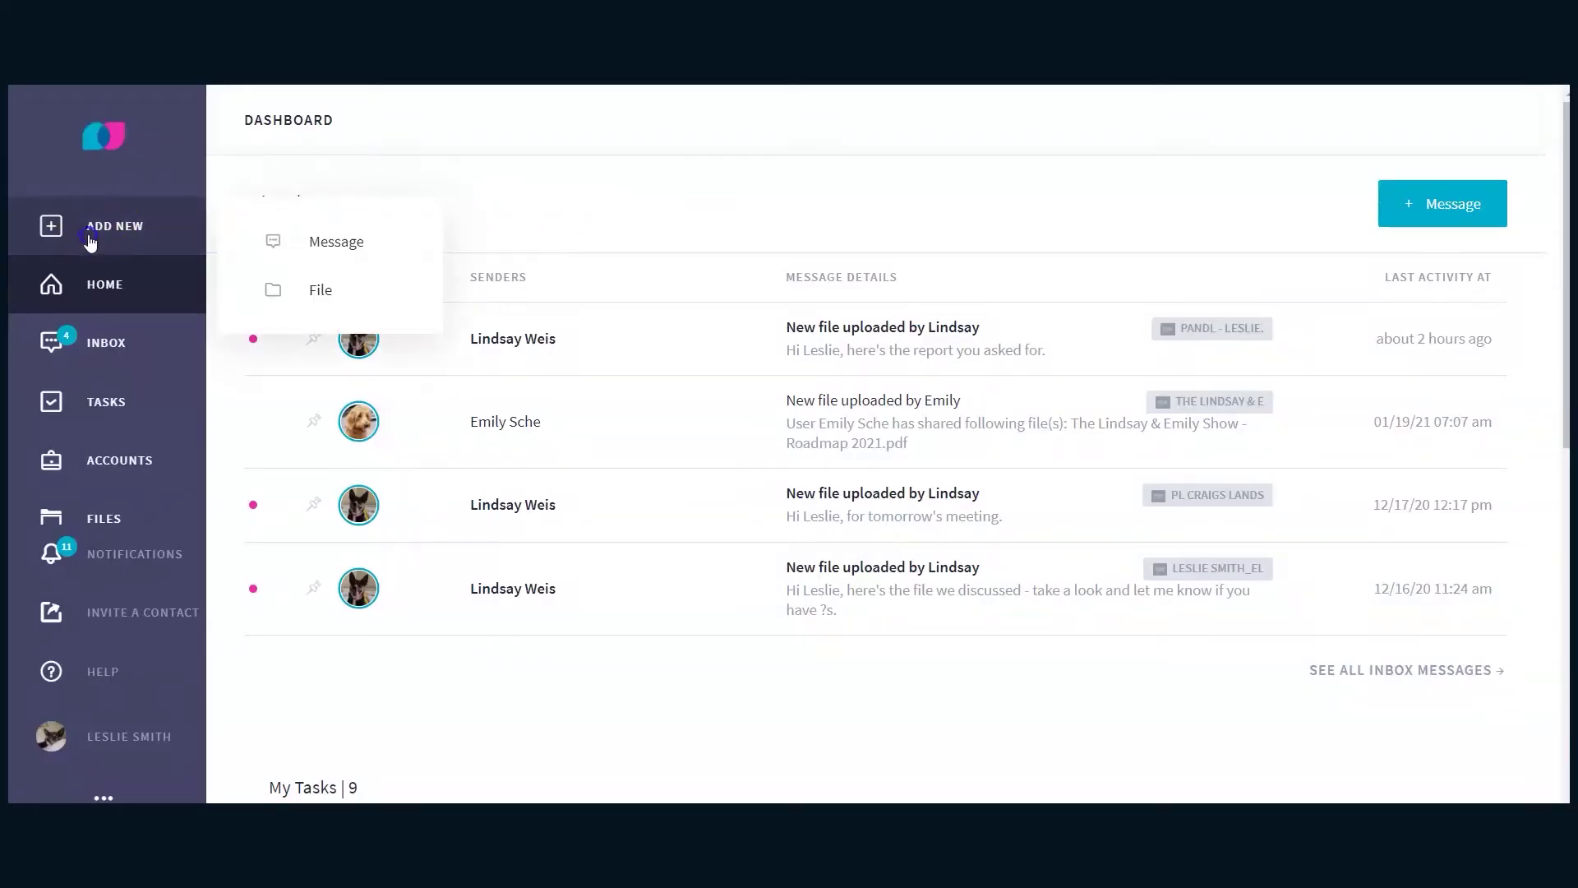
click(324, 295)
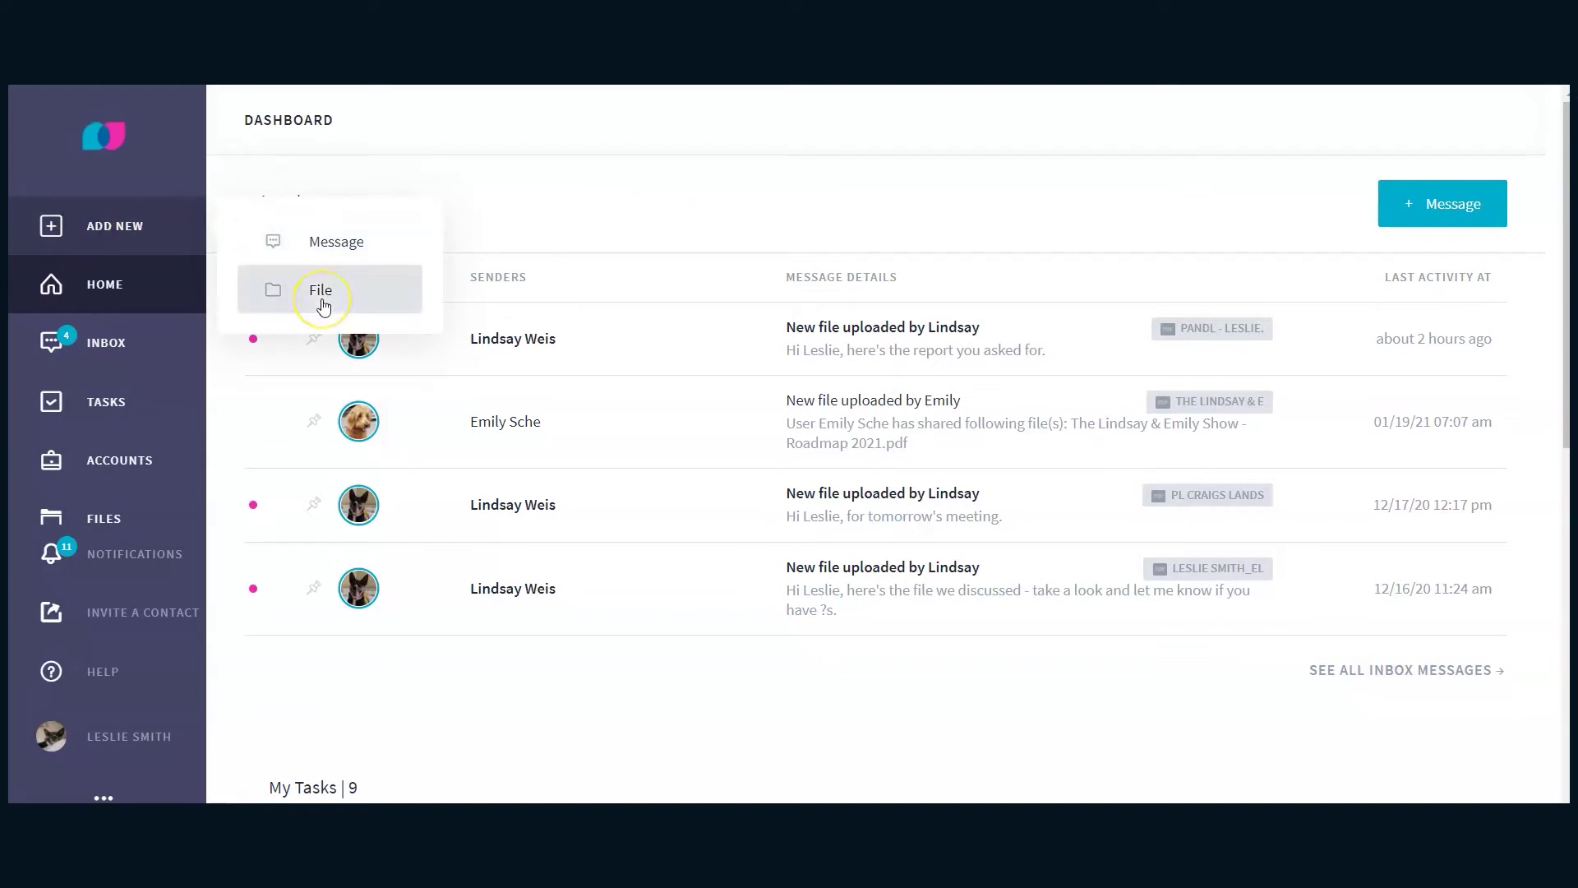
click(508, 283)
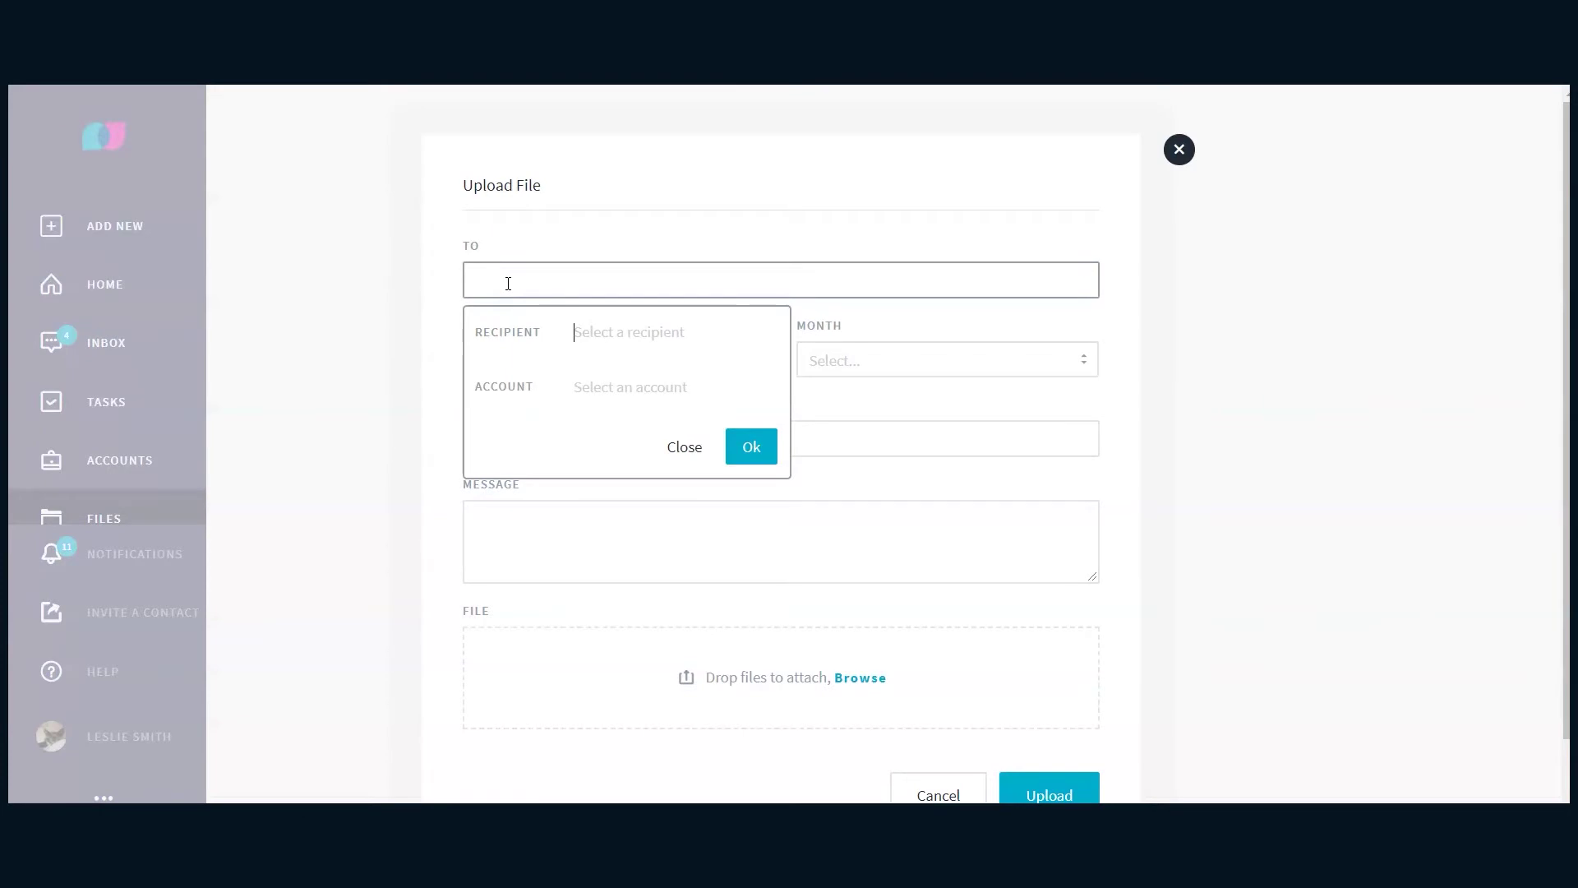
text(Li)
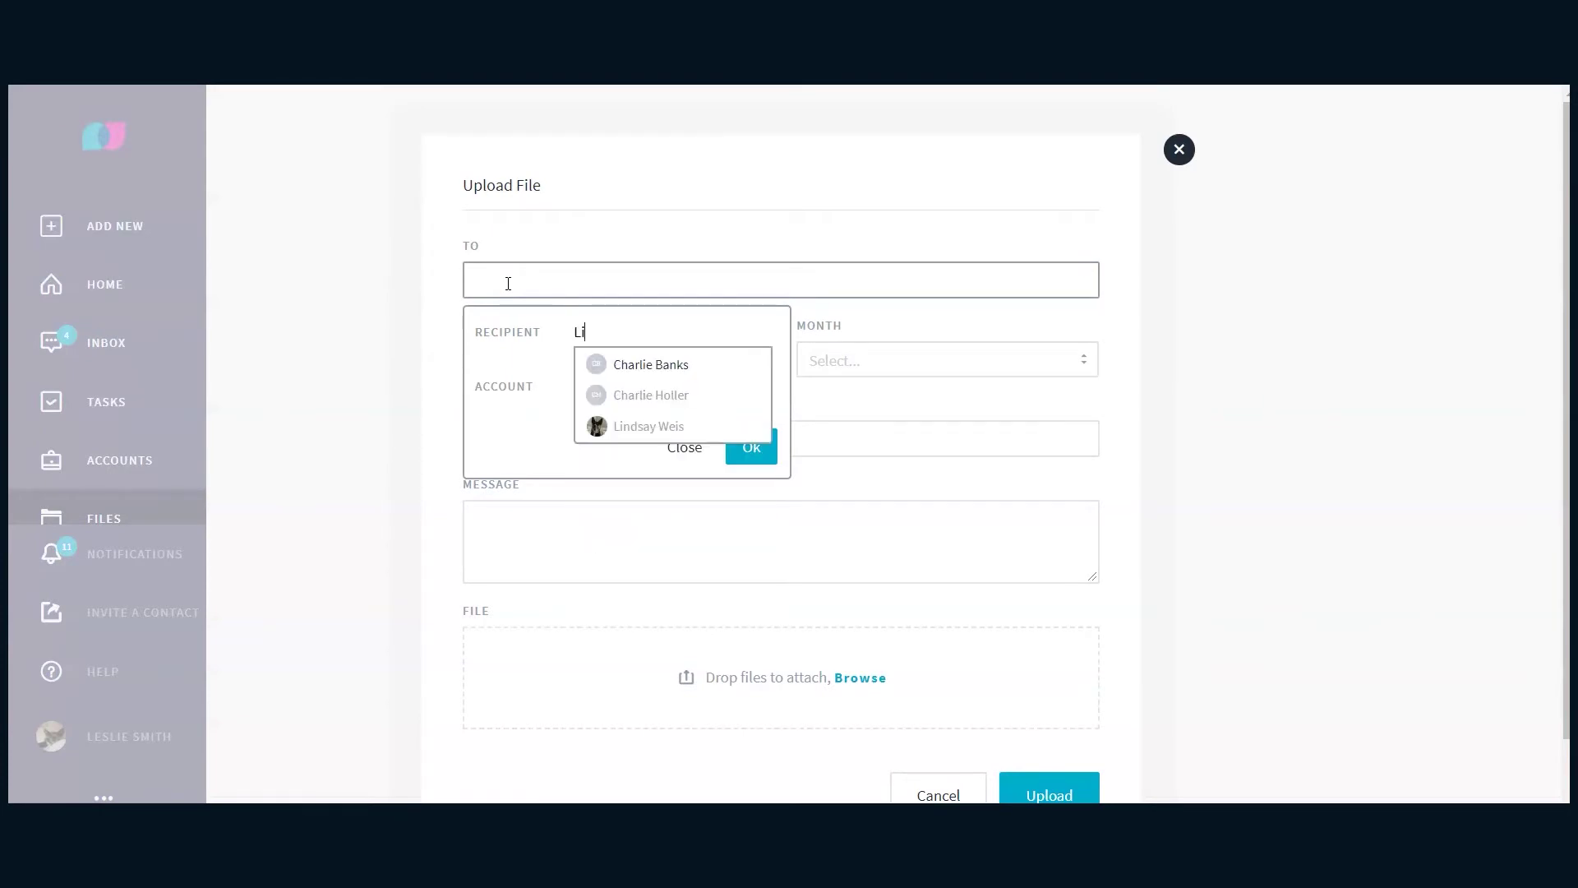
click(648, 426)
click(638, 380)
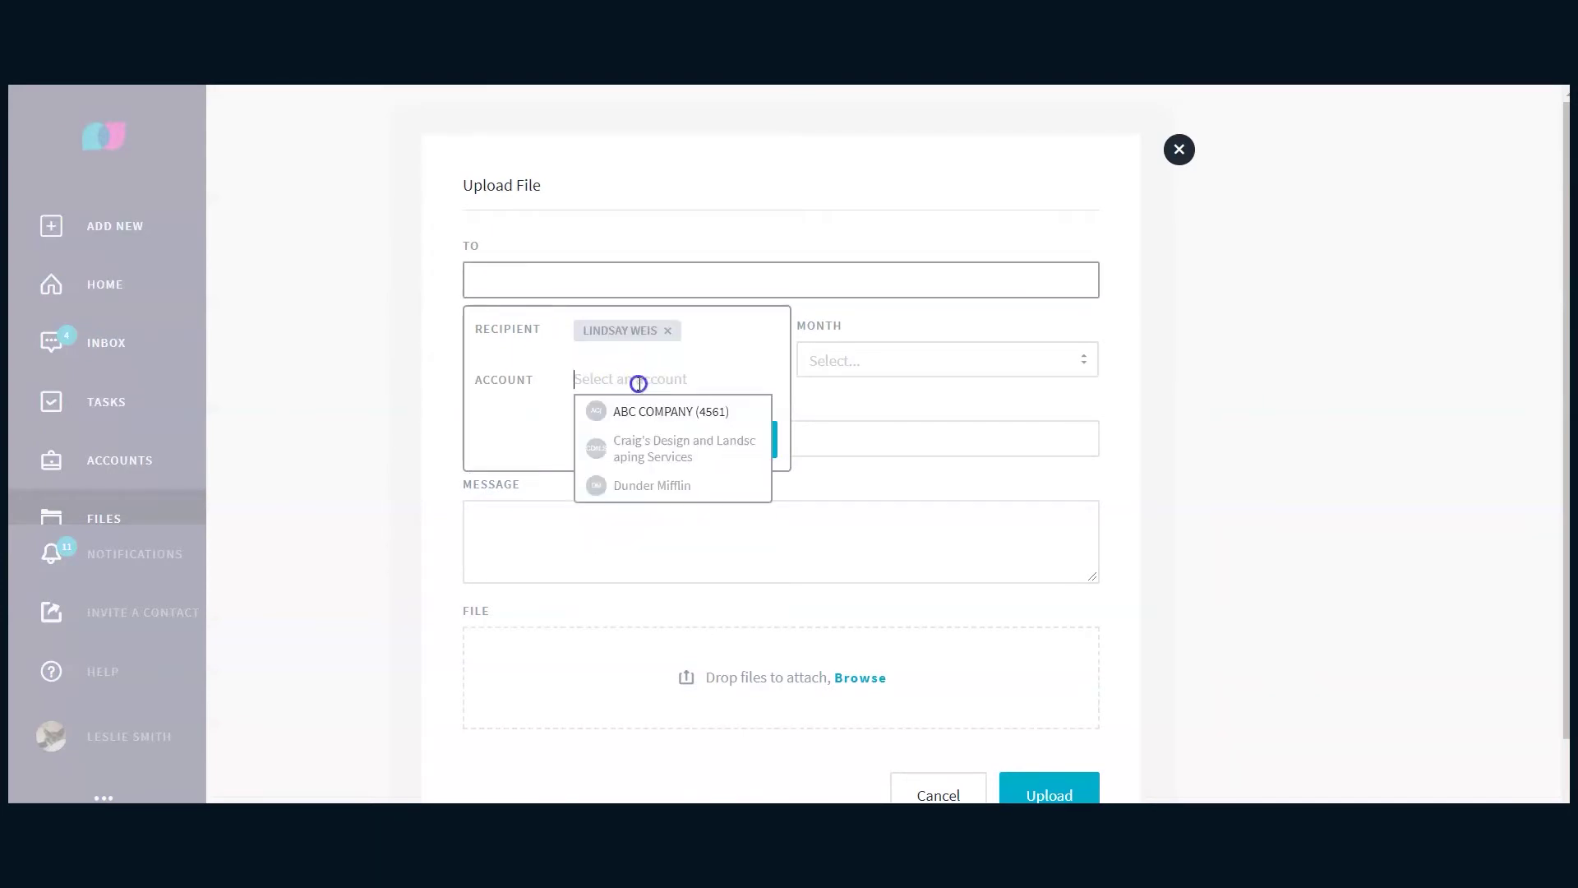
click(659, 450)
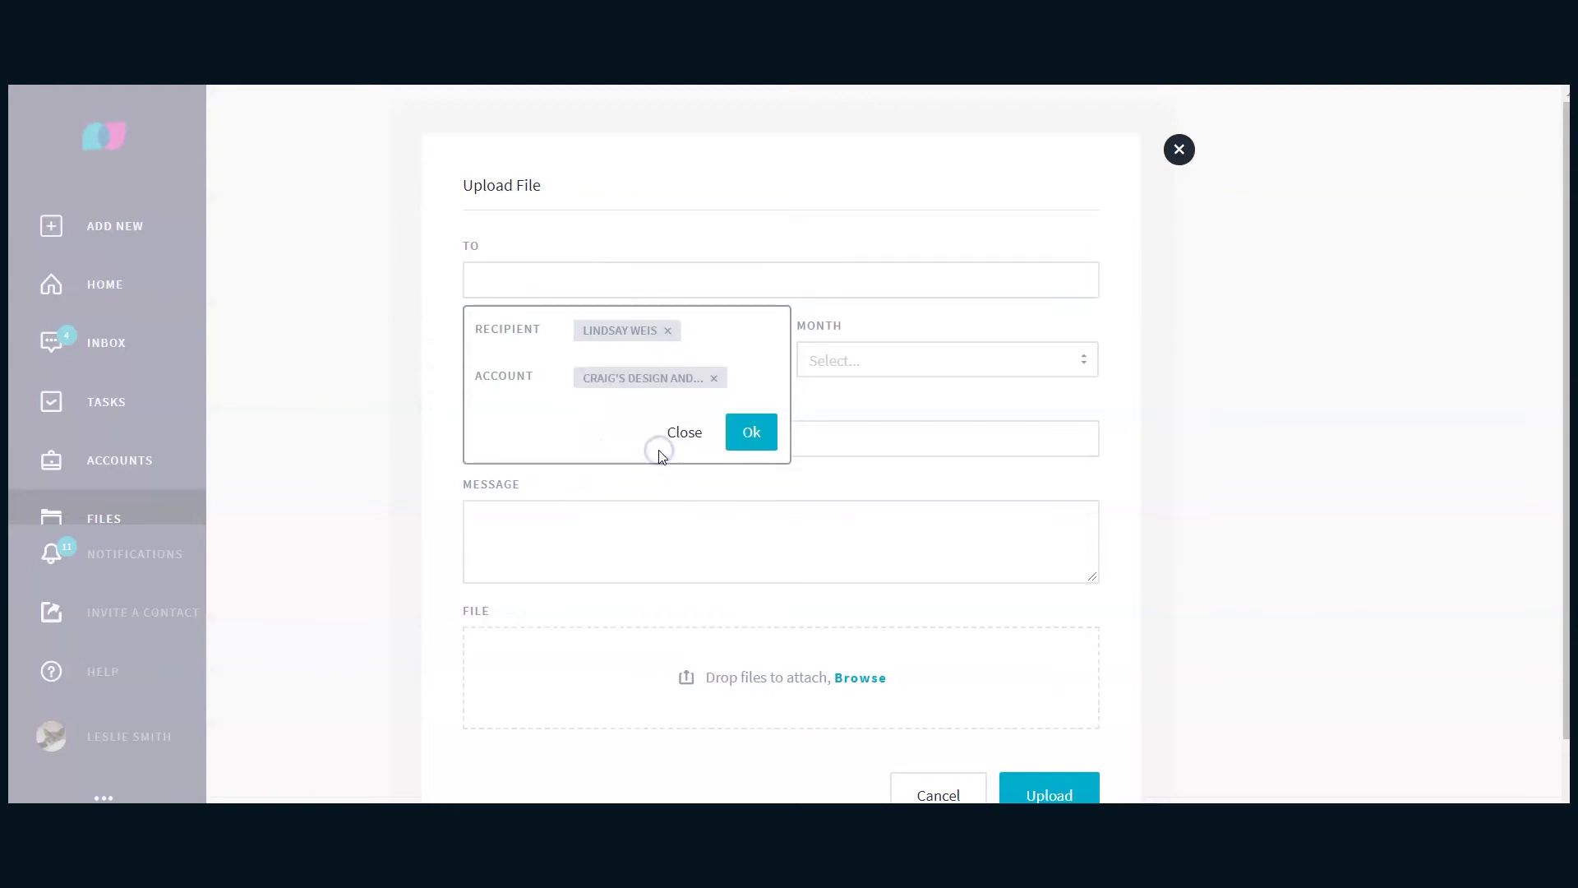
click(751, 433)
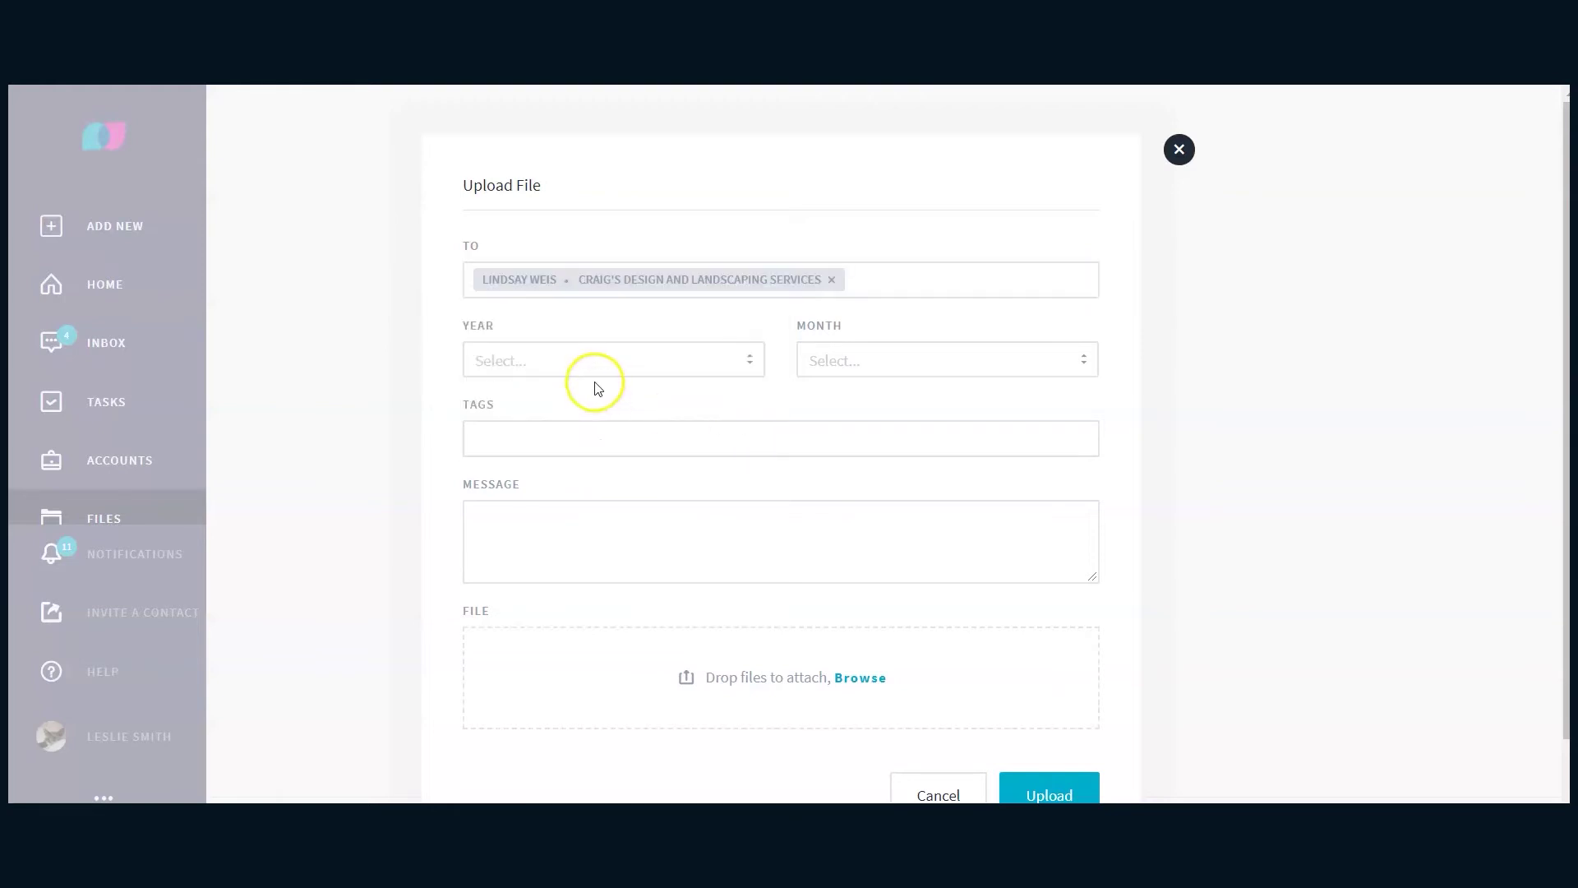
Step: Set the upload's year to 2021, month to February, and tag to Ask Your Accountant
click(618, 361)
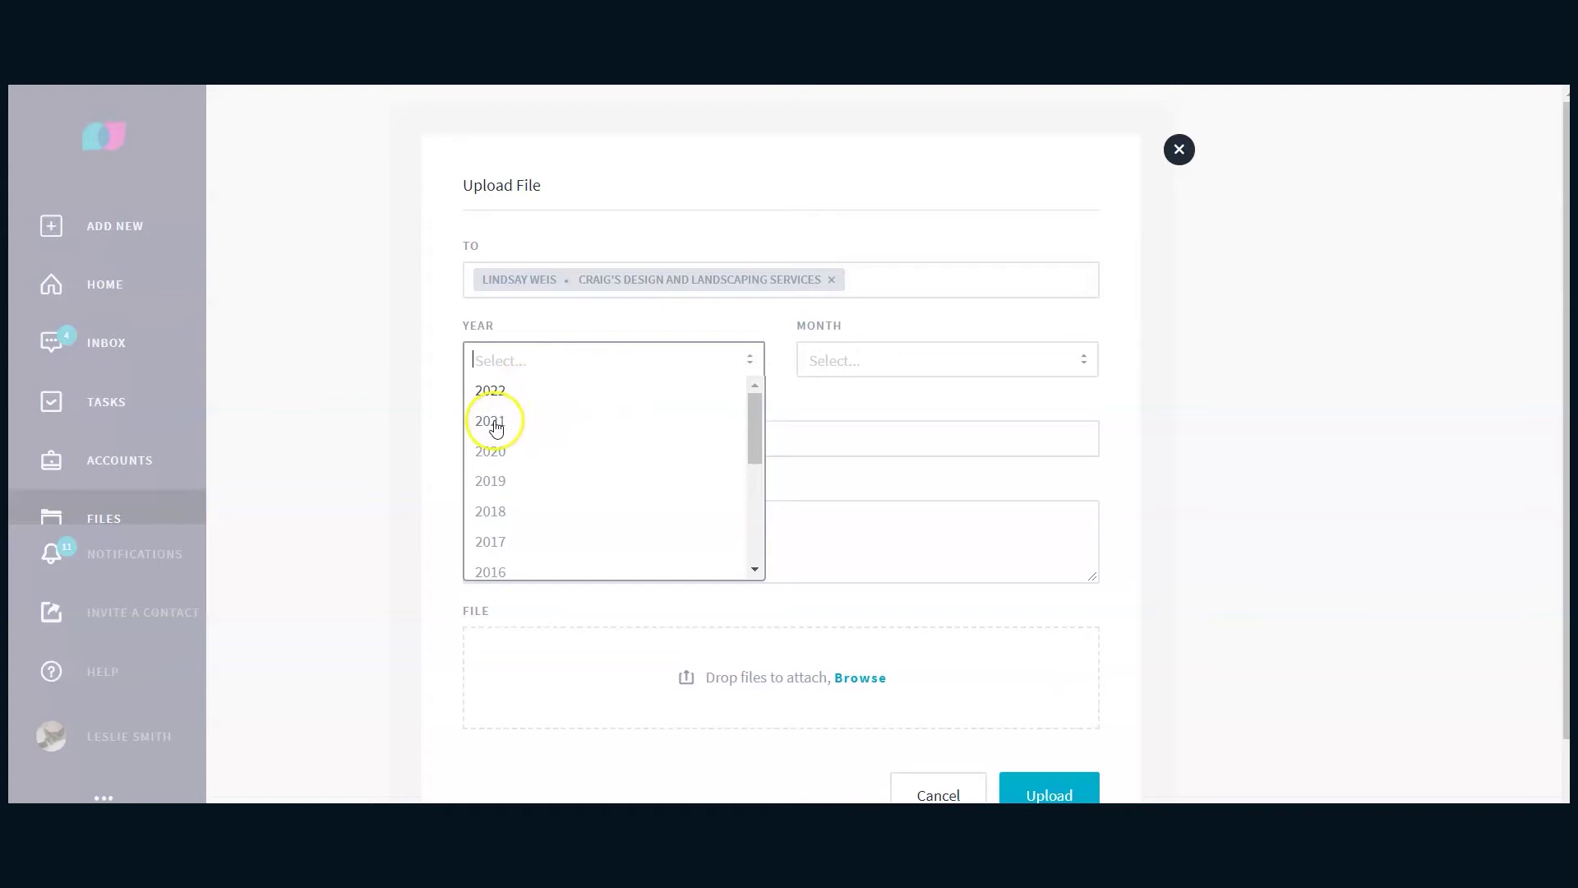
click(490, 421)
click(843, 357)
click(851, 420)
click(543, 437)
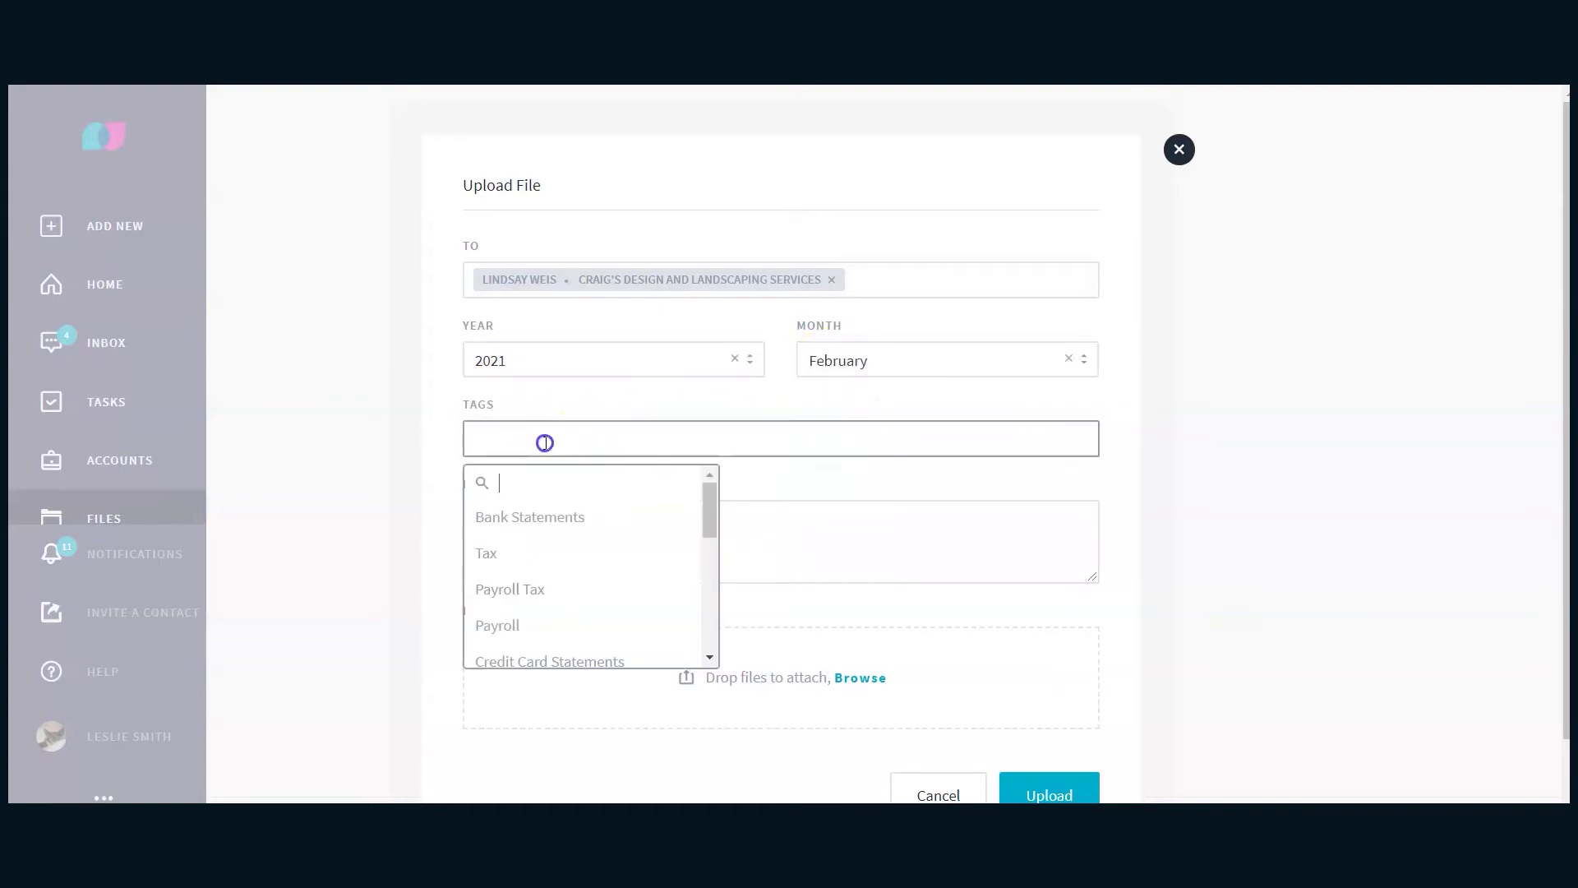
scroll(583, 569, down, 2)
scroll(574, 574, down, 1)
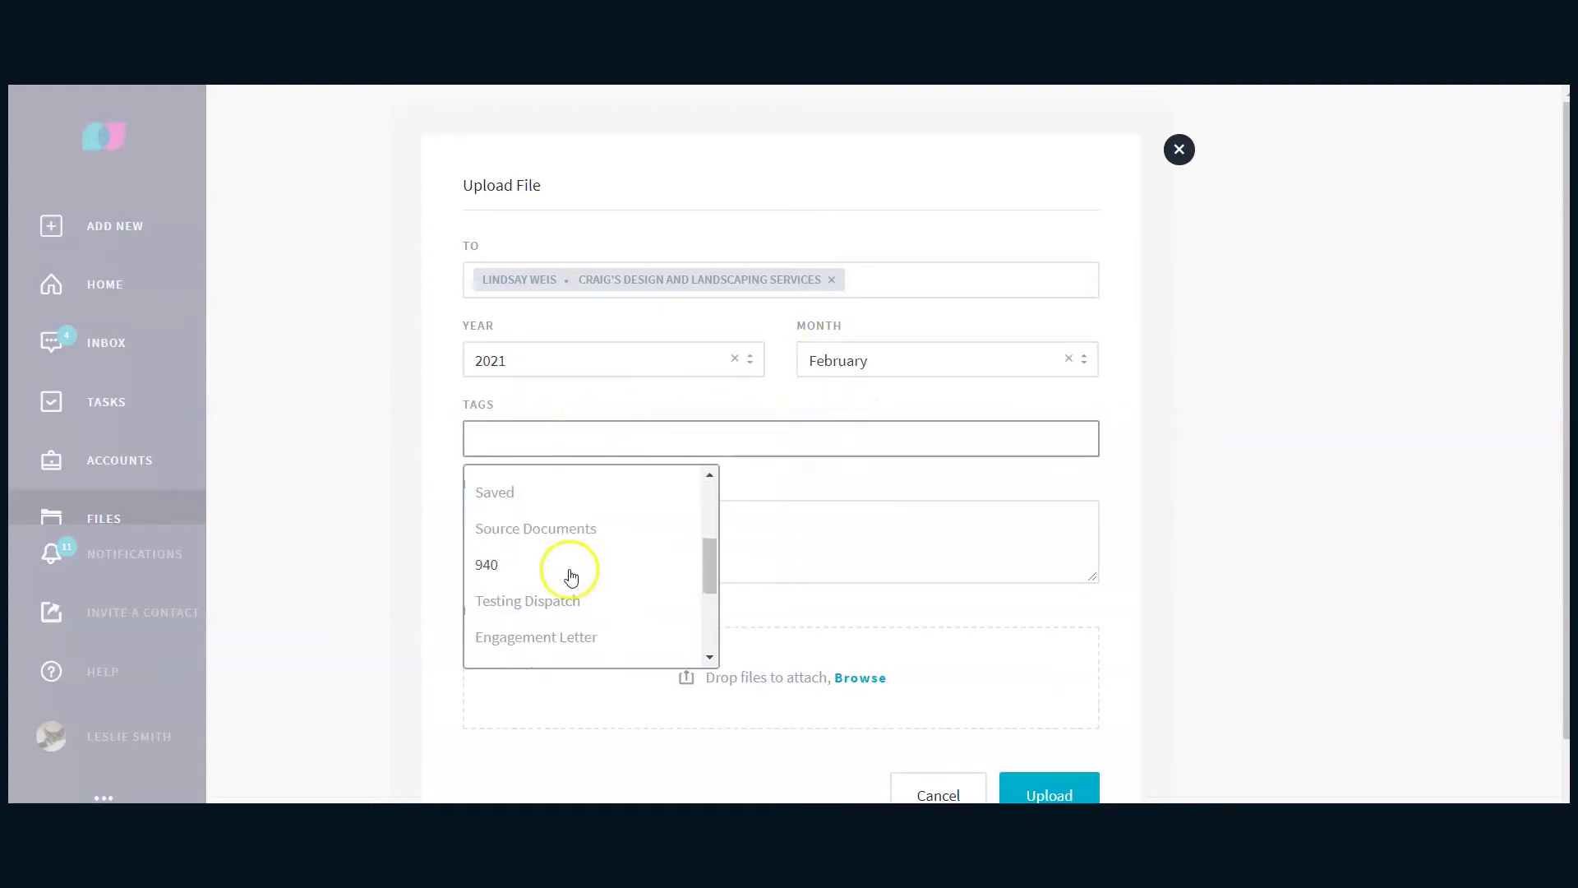
scroll(518, 623, down, 2)
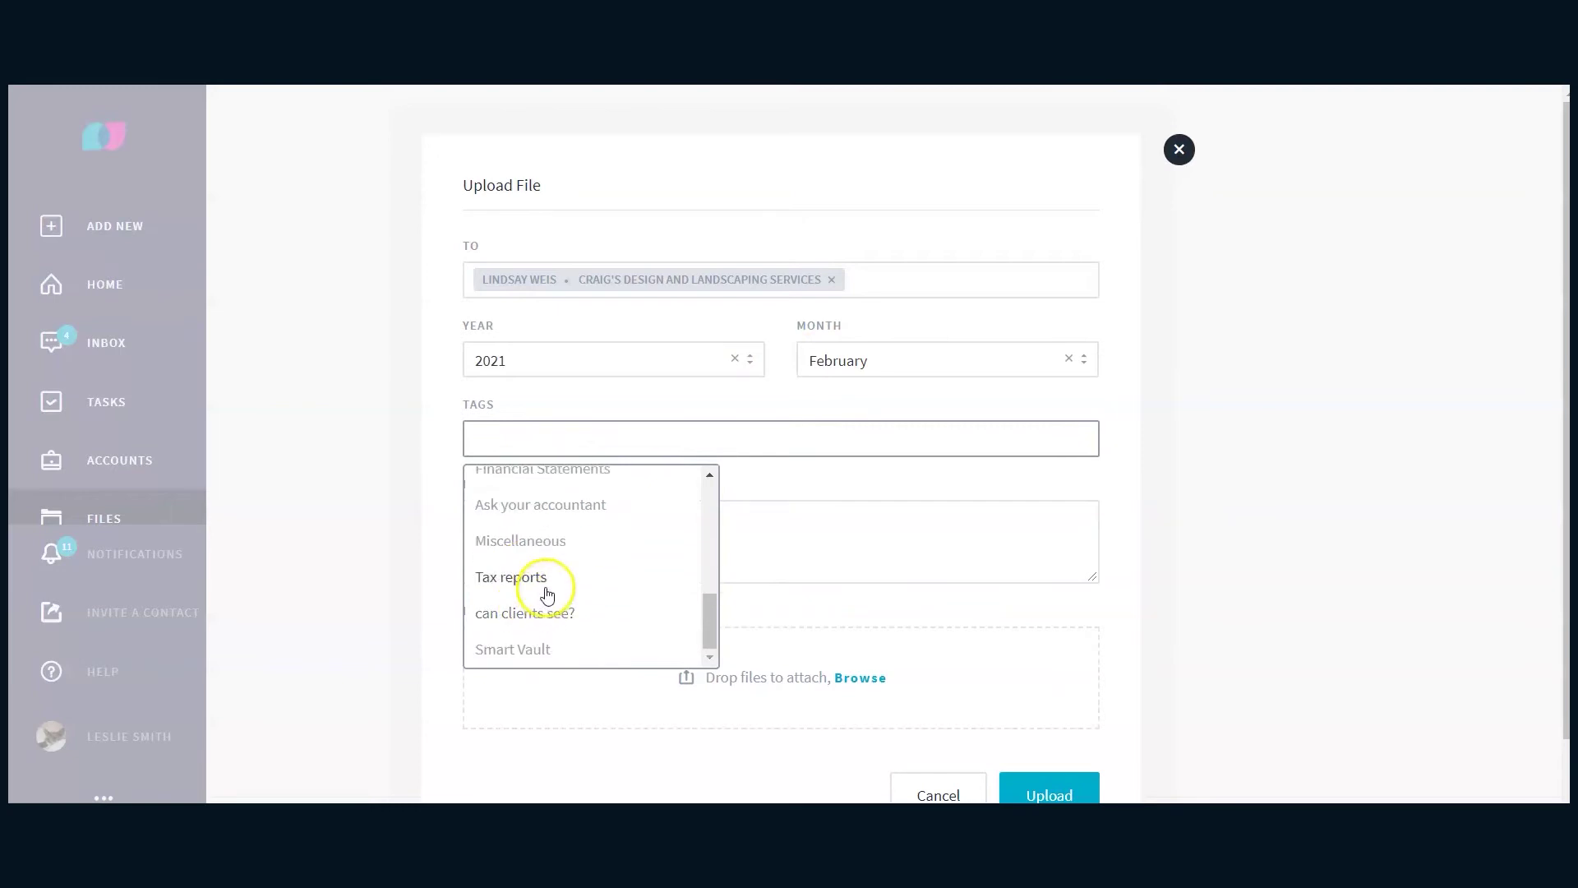
click(536, 518)
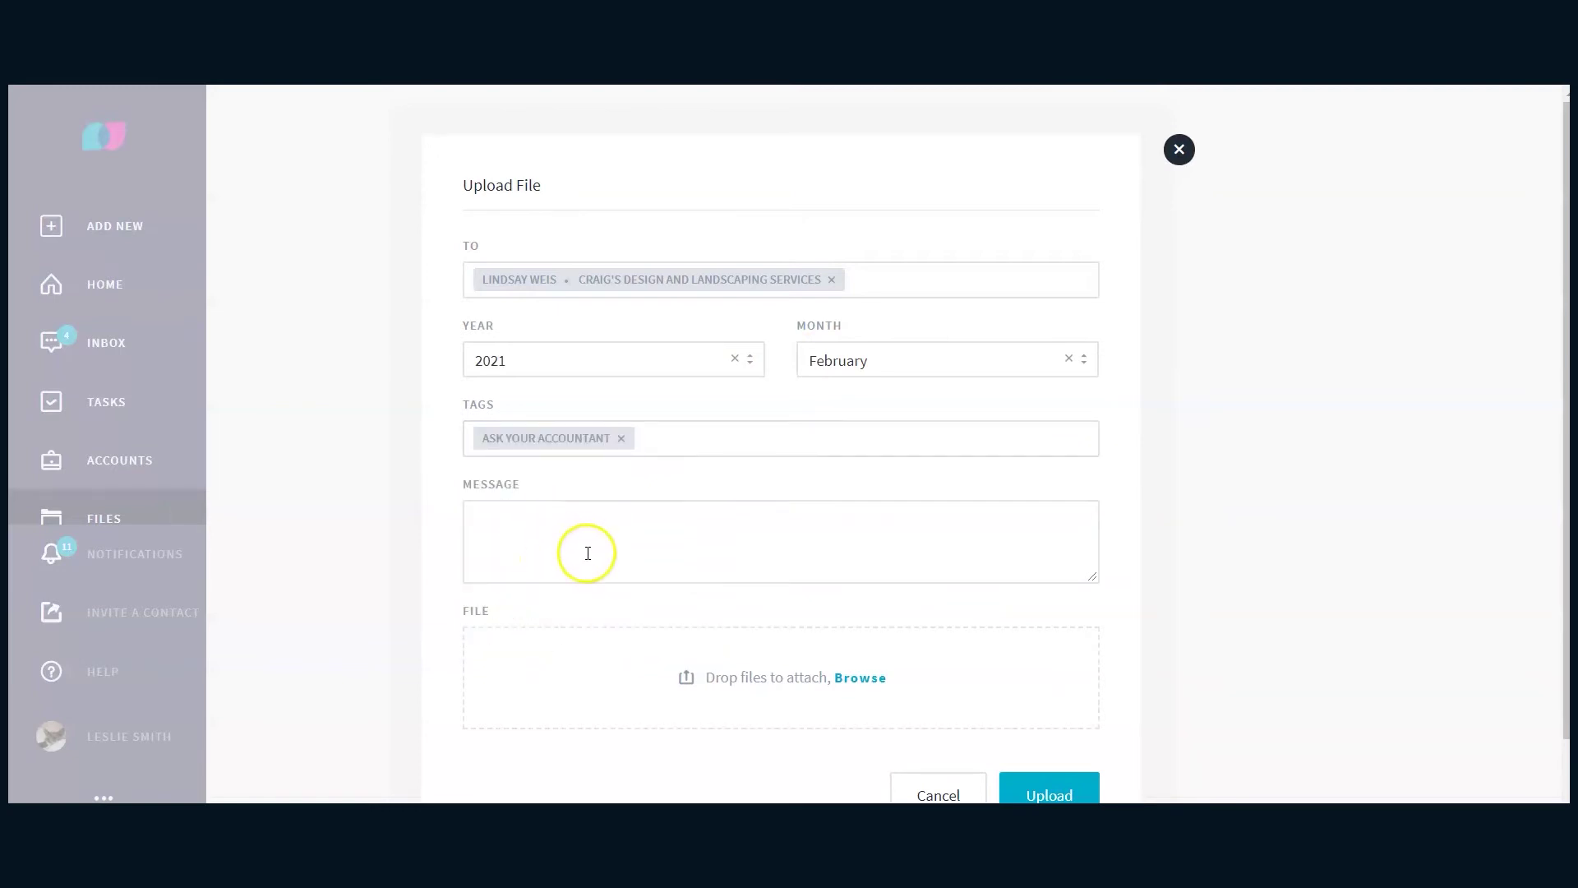
Step: Attach the 1040 return, engagement letter, balance sheet and income statement PDFs
click(858, 677)
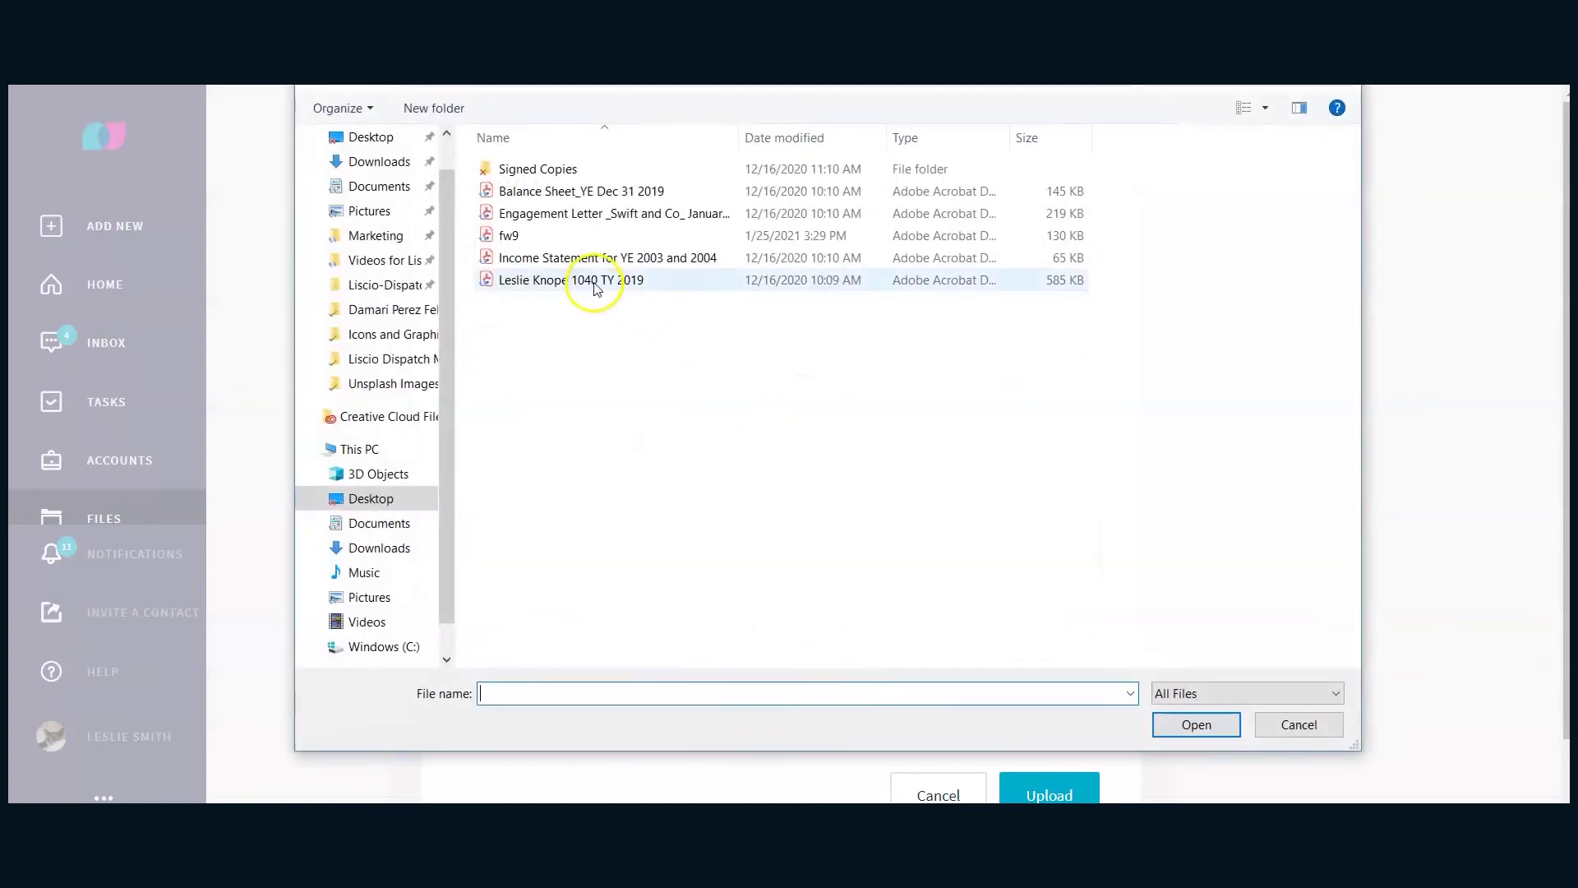
click(576, 281)
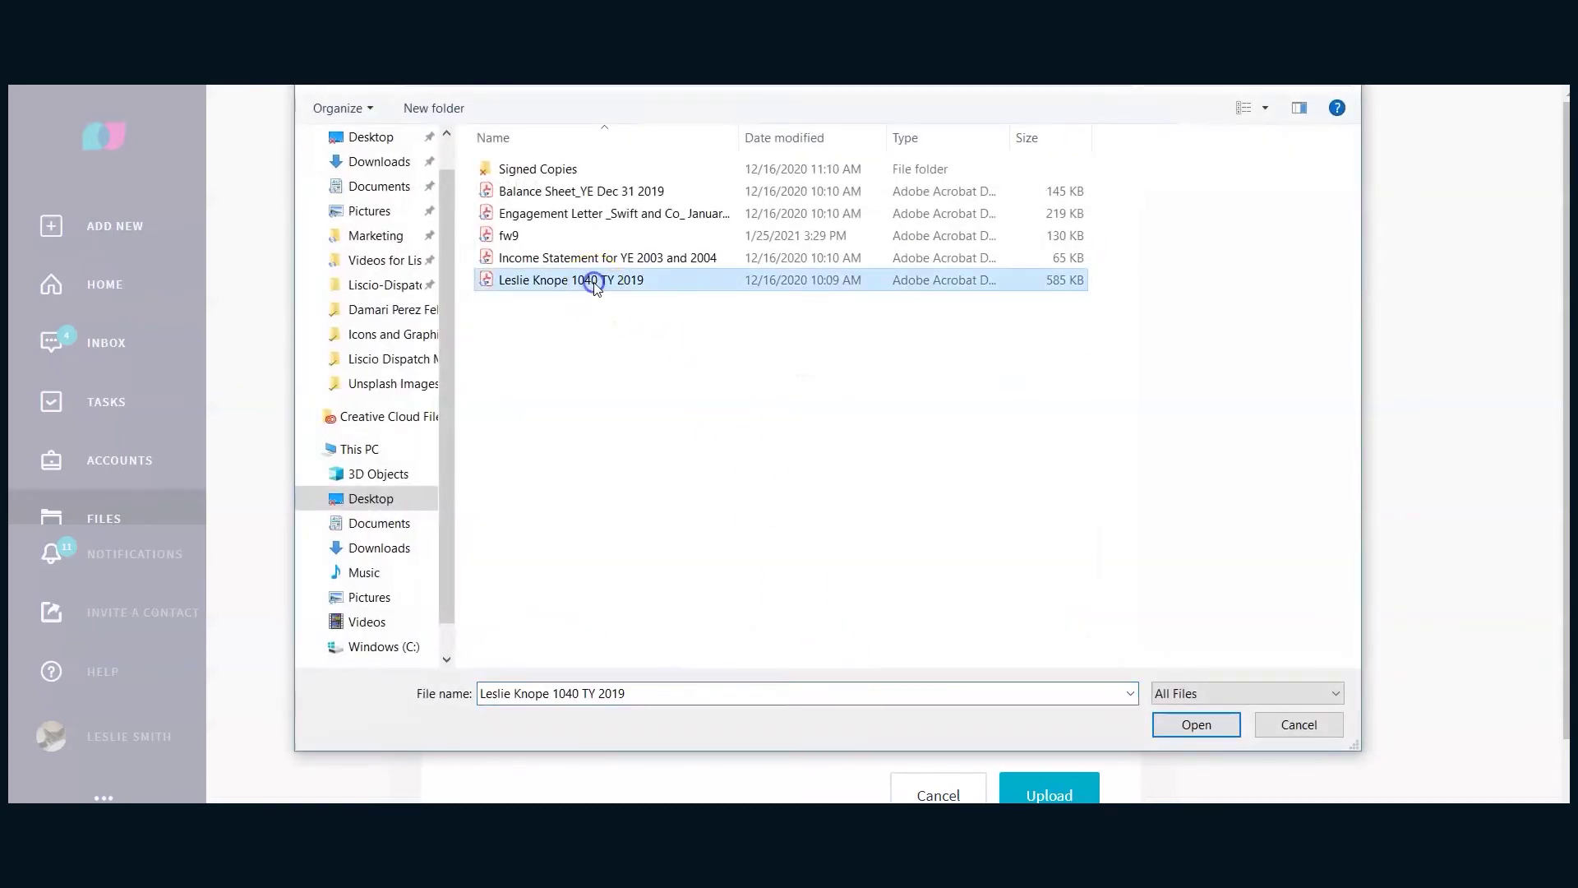
ctrl+click(549, 216)
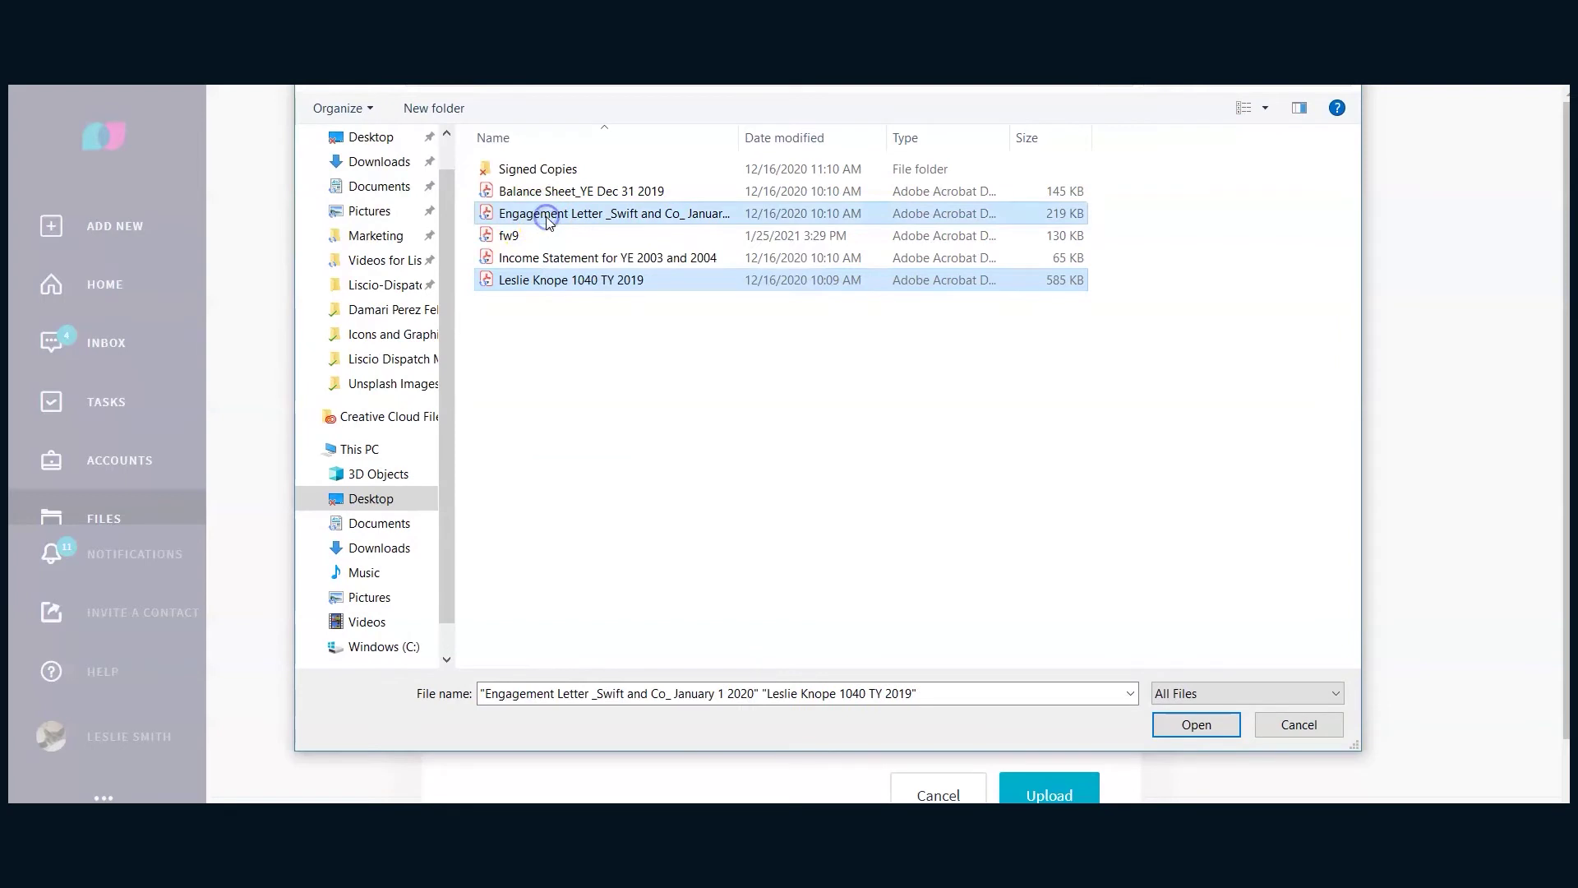
ctrl+click(579, 191)
ctrl+click(684, 259)
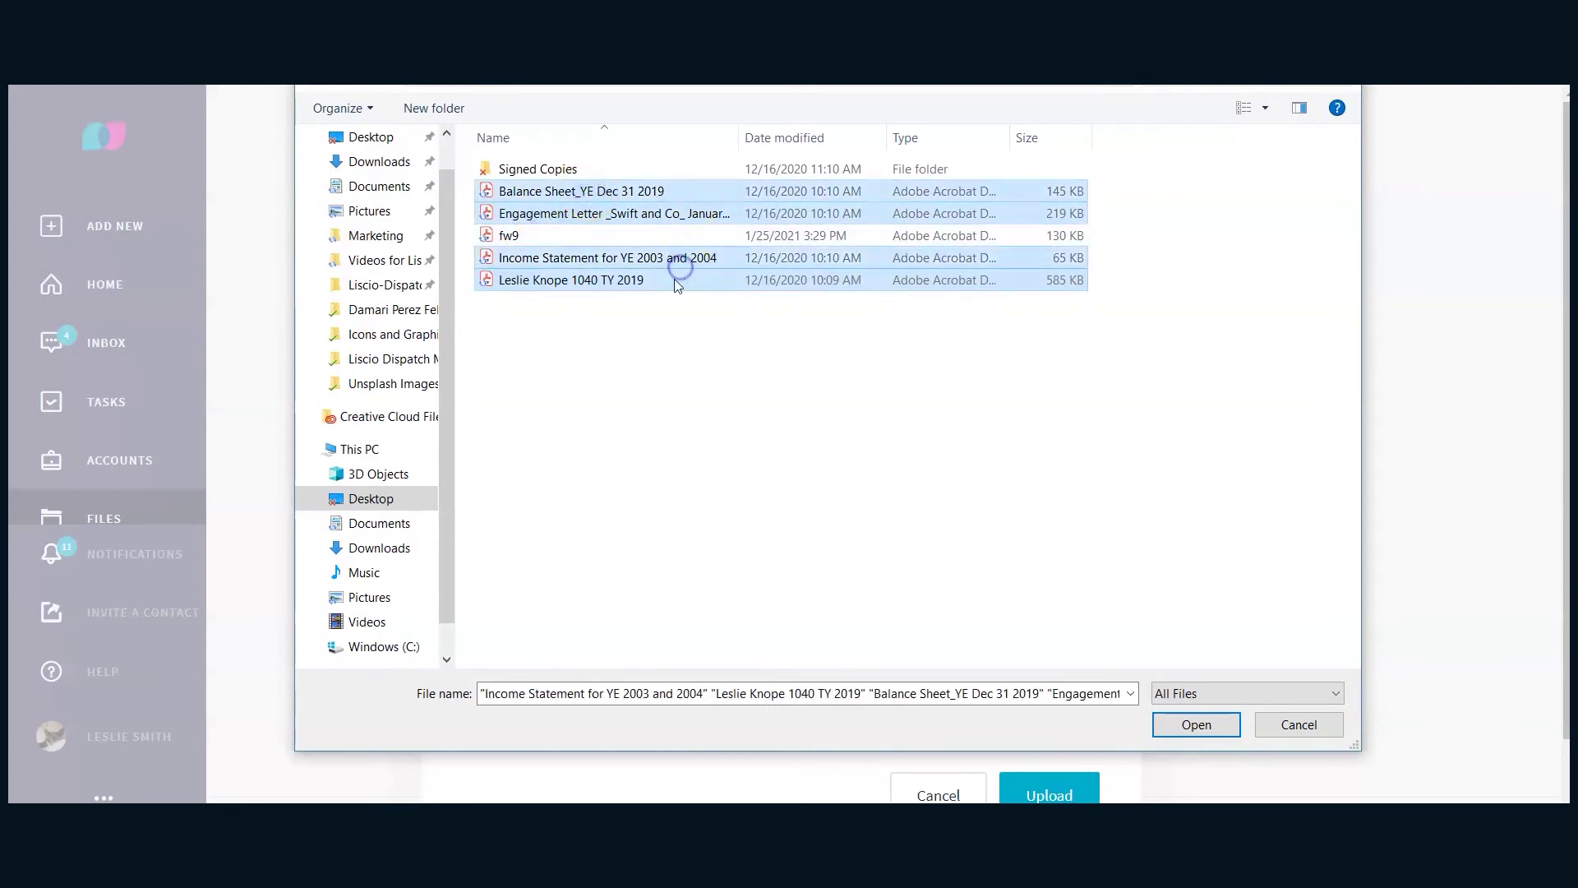
click(1211, 726)
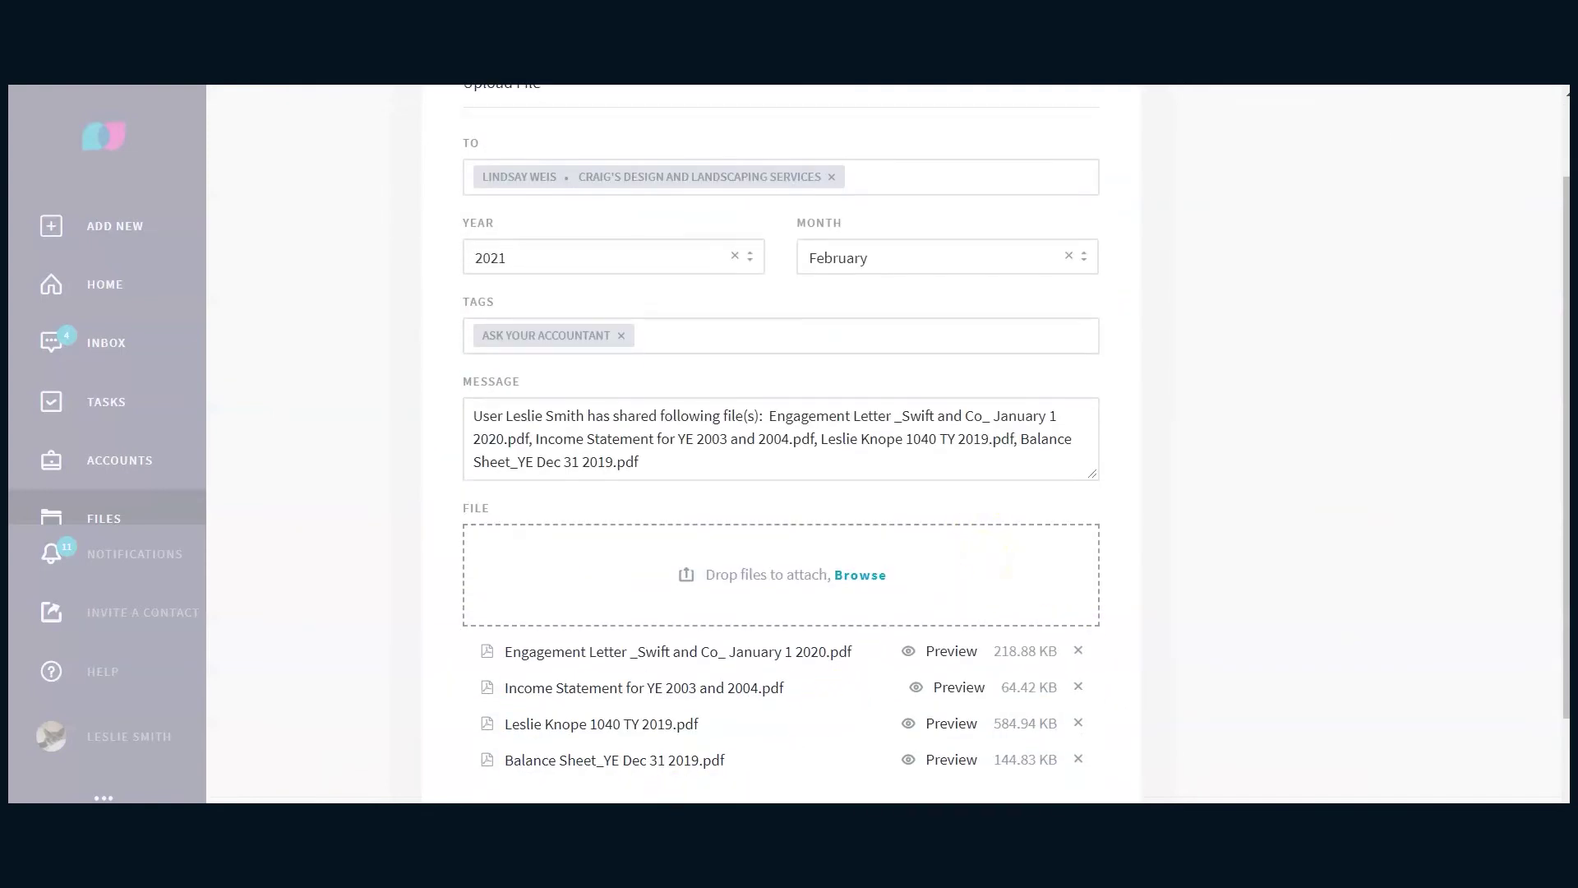
Step: Drag four more PDFs, including fw9.pdf, from the Samples folder into the upload
key(alt+Tab)
mouse_move(1047, 518)
mouse_down()
mouse_move(1060, 334)
mouse_move(605, 460)
mouse_up()
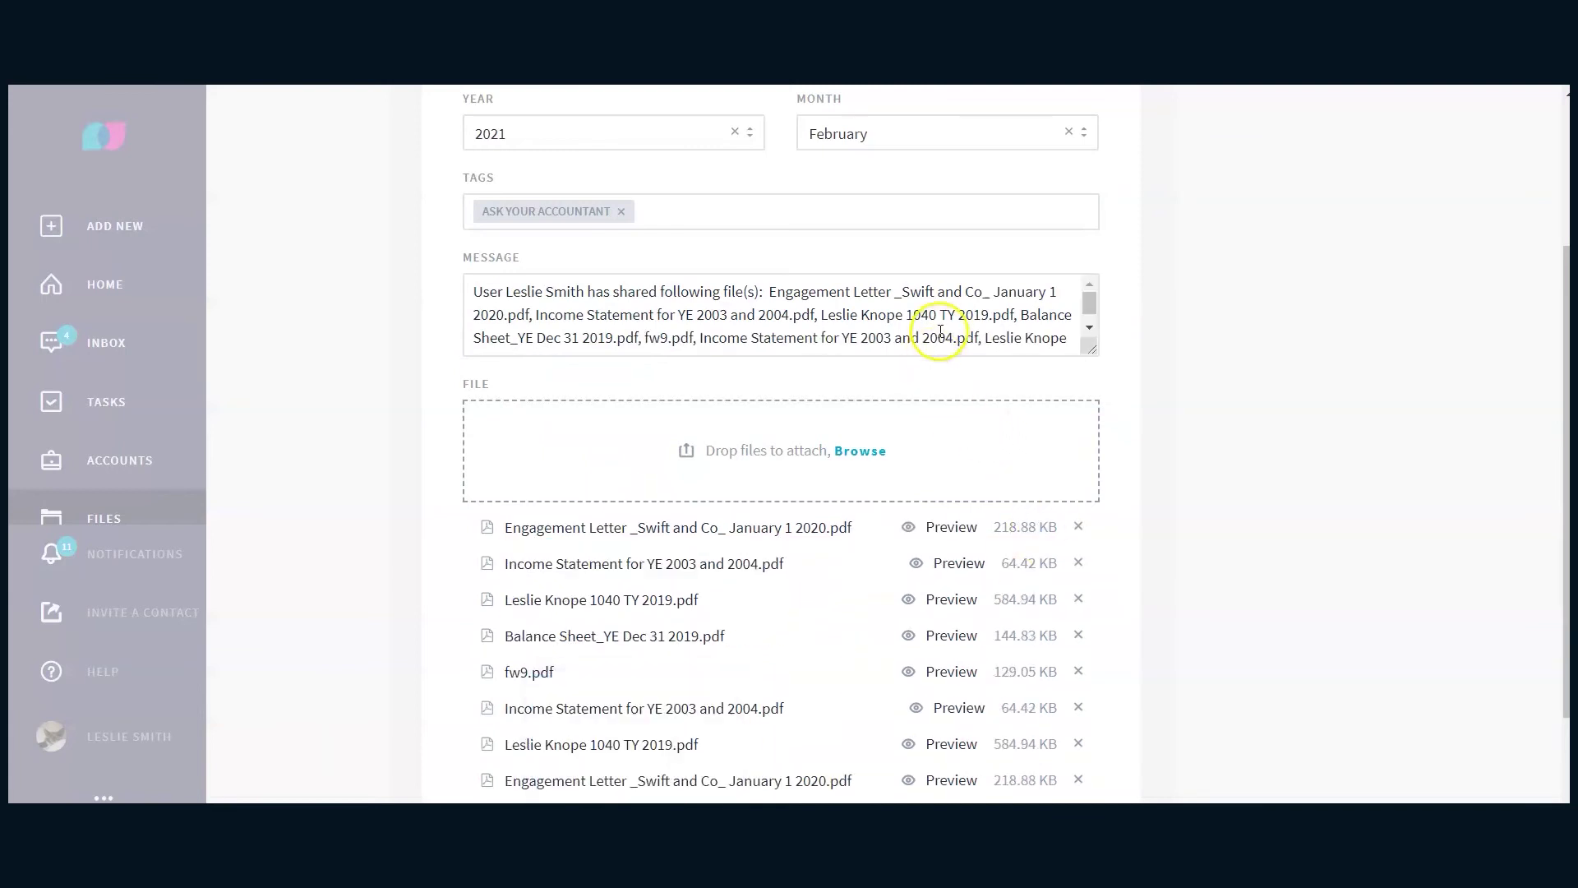
Step: Change the message to "Here are the files you requested!" and upload the eight files
drag(1089, 349, 1086, 458)
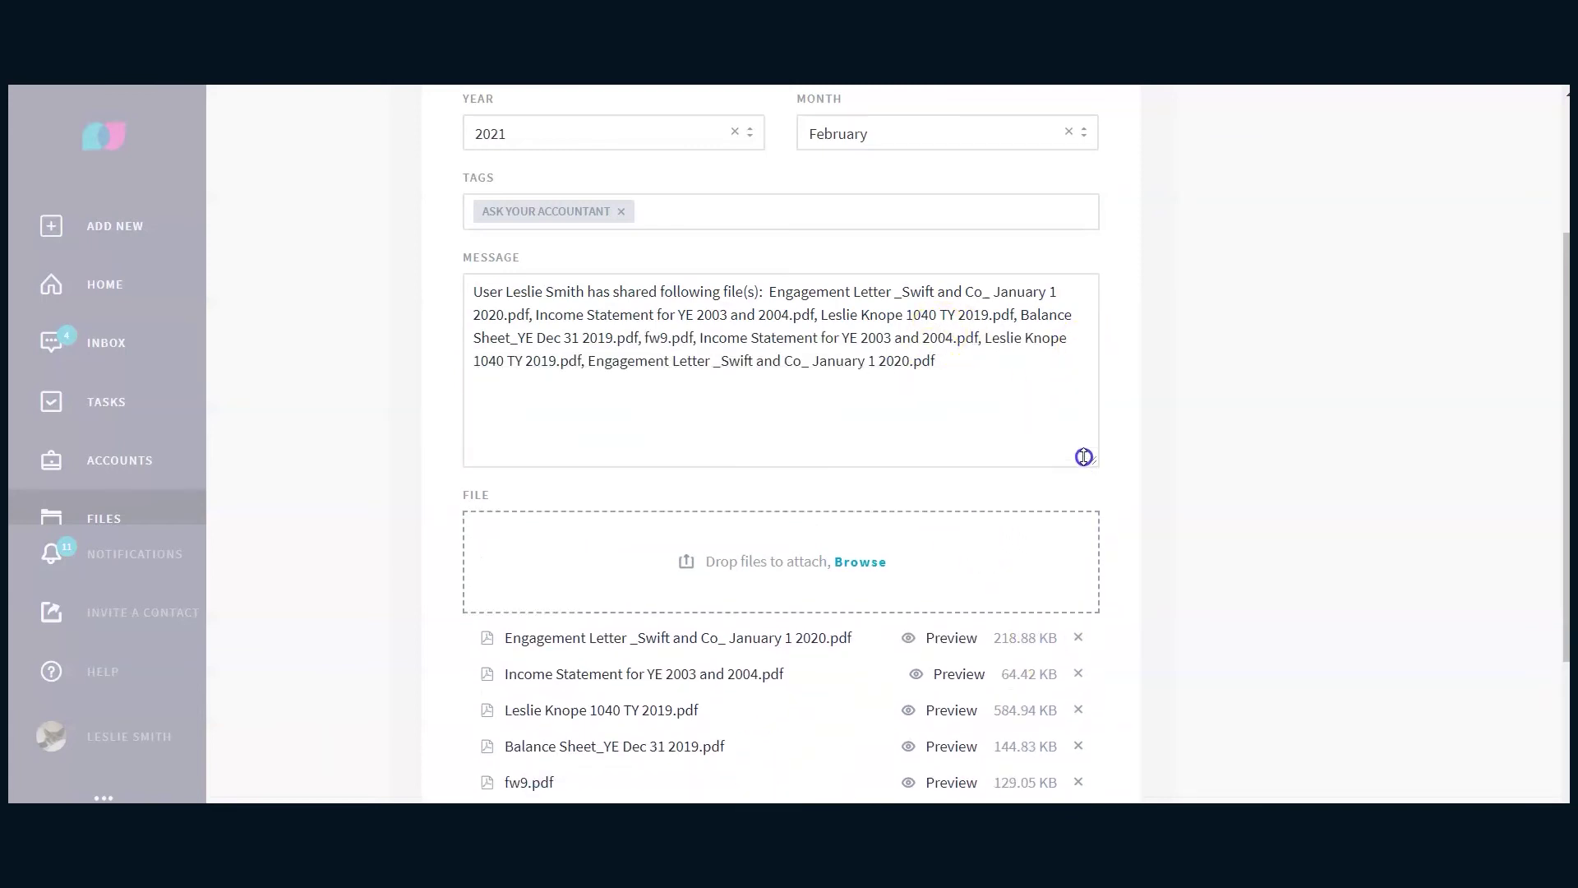
click(1024, 375)
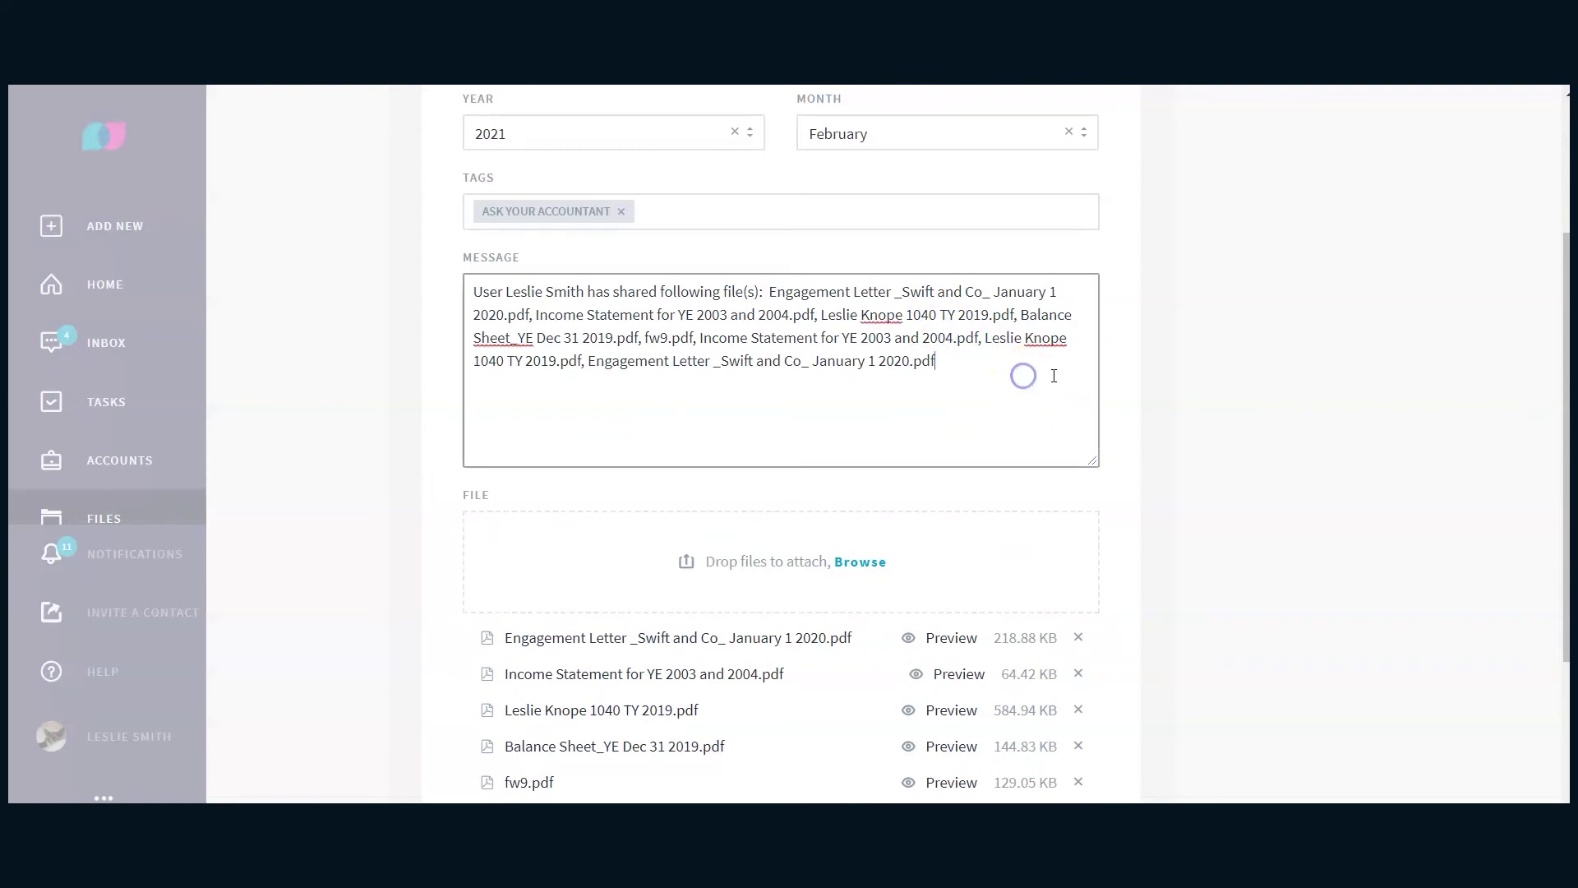
drag(980, 361, 392, 276)
text(Here are the files you requested!)
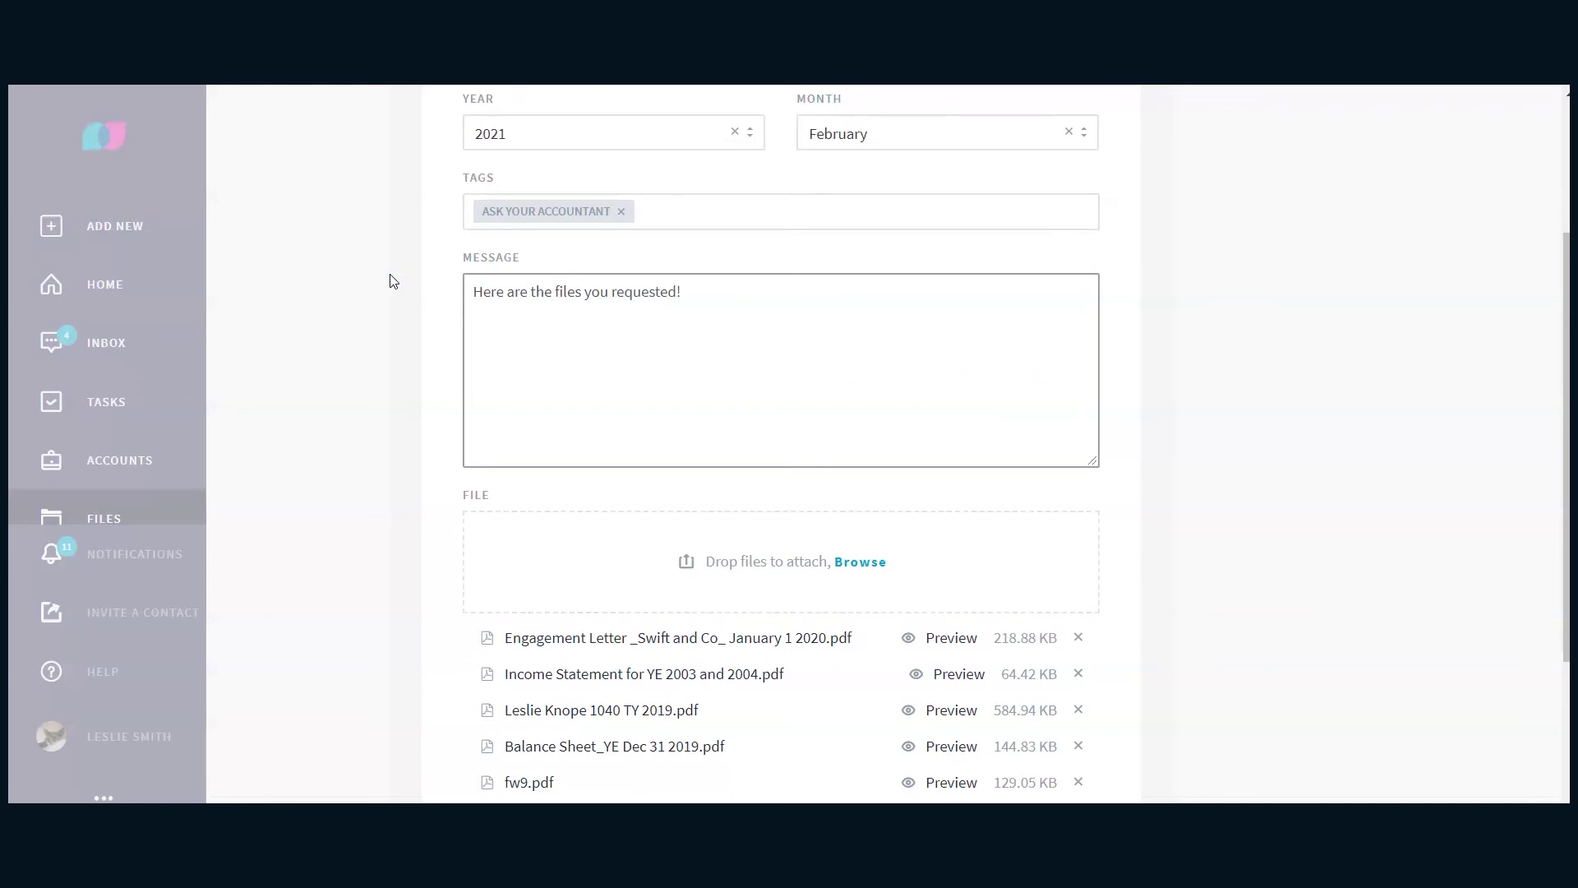
scroll(937, 383, down, 5)
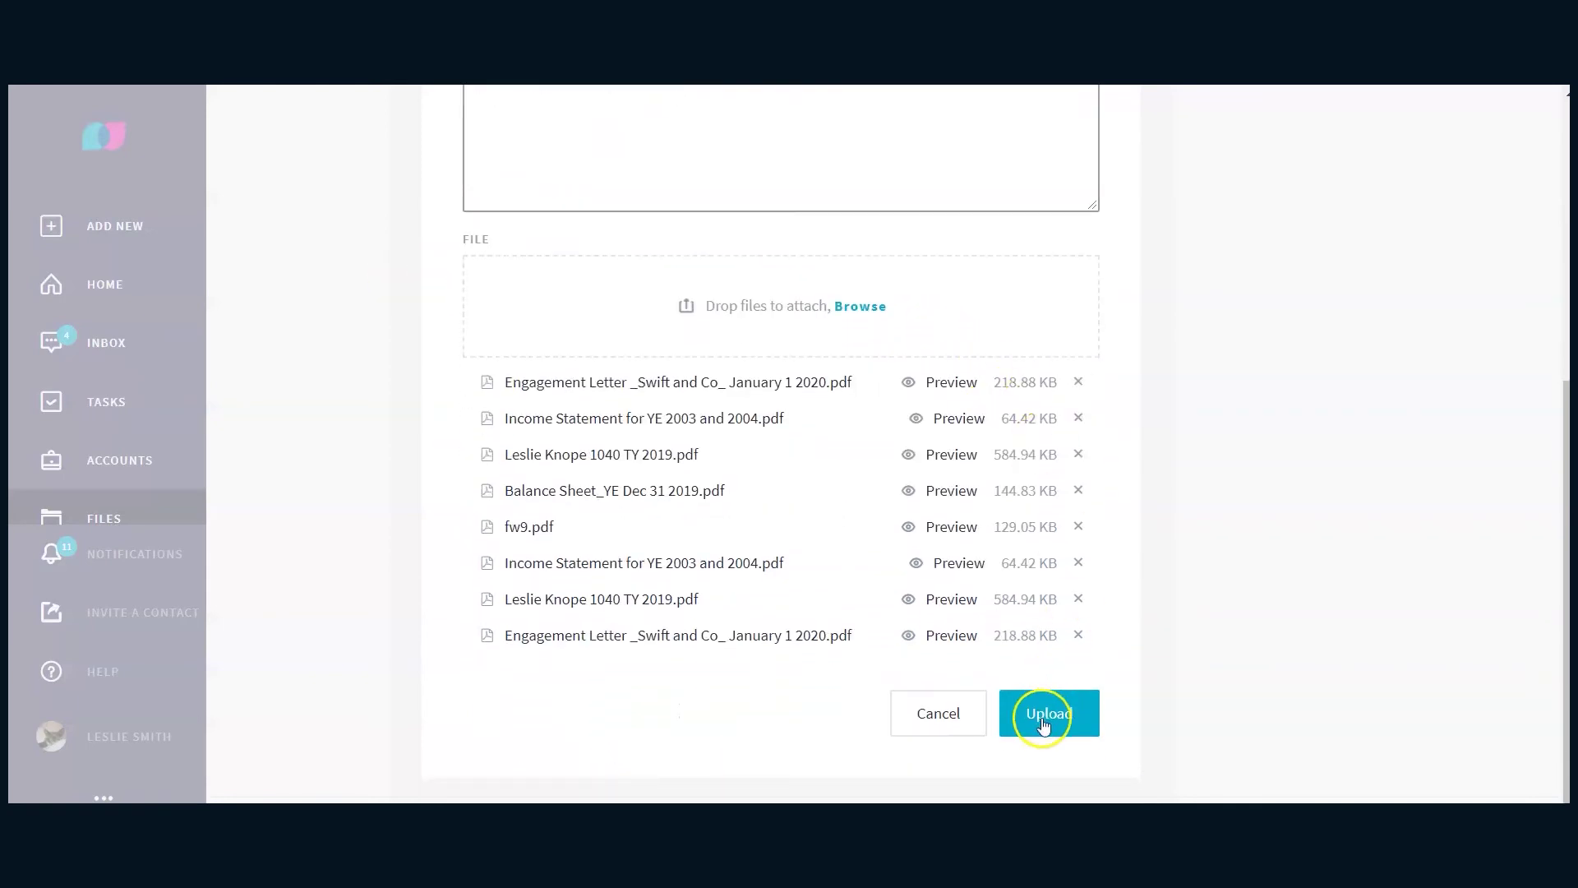
click(1042, 718)
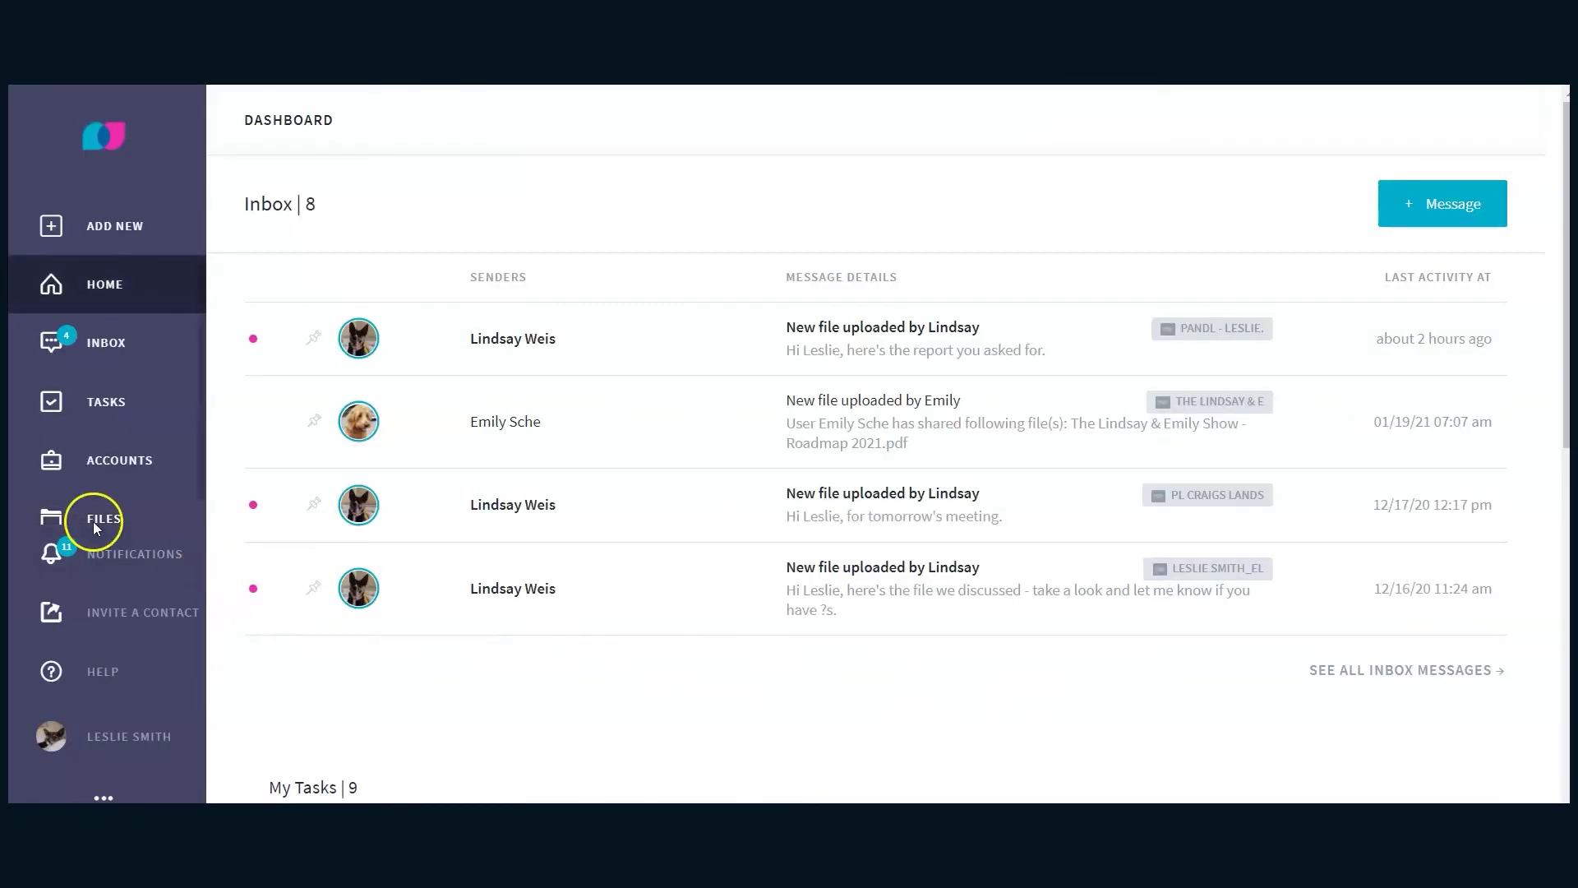
Step: Show the File List with the February 2021 PDFs tagged Ask Your Accountant
click(114, 512)
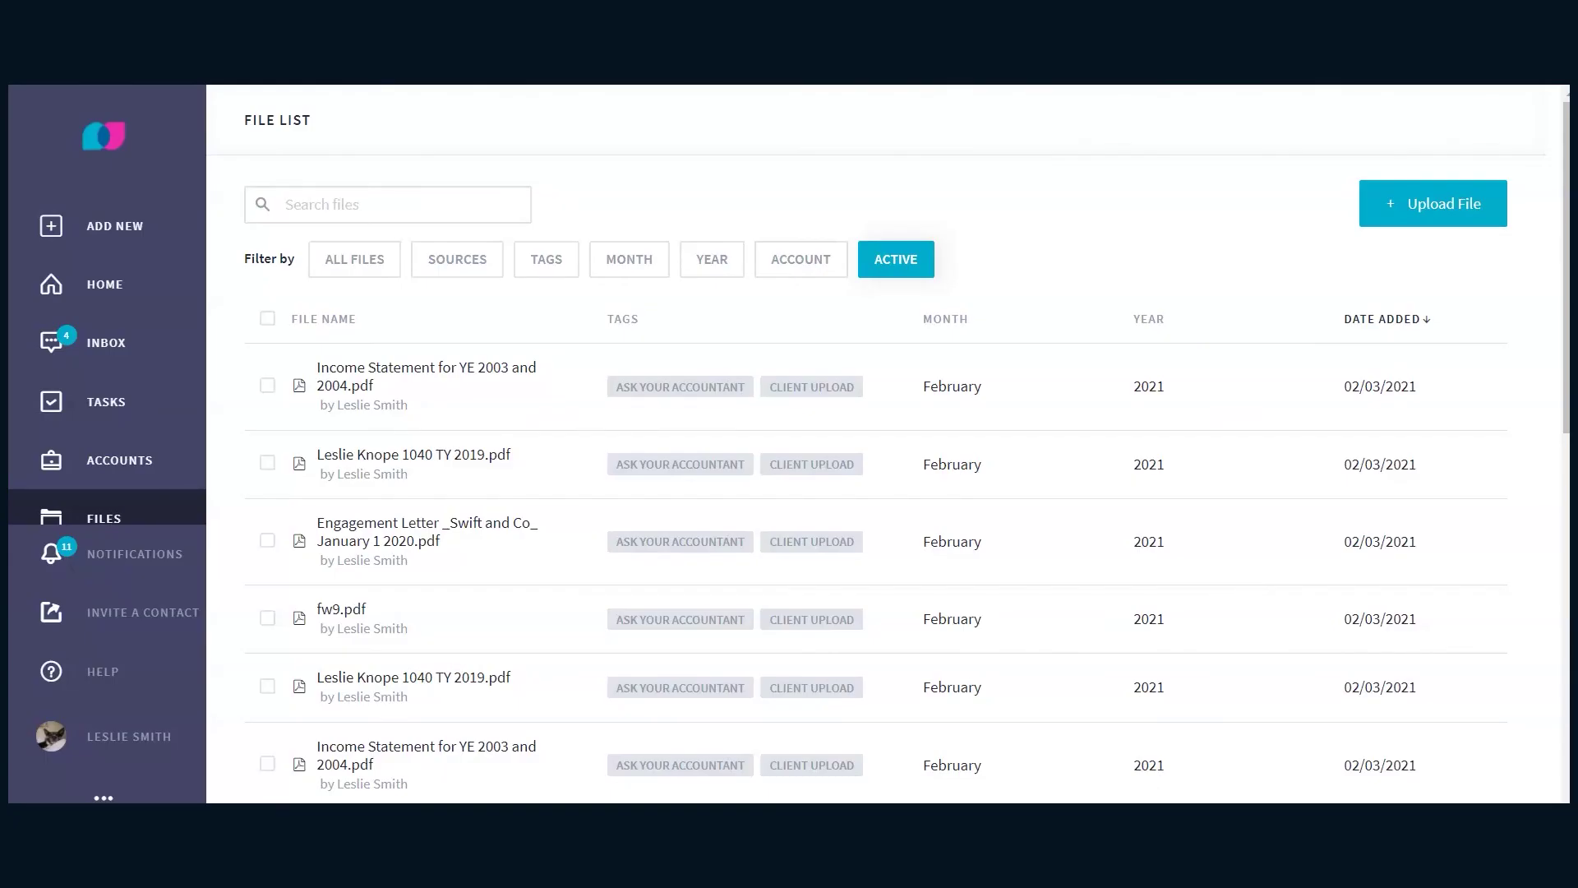